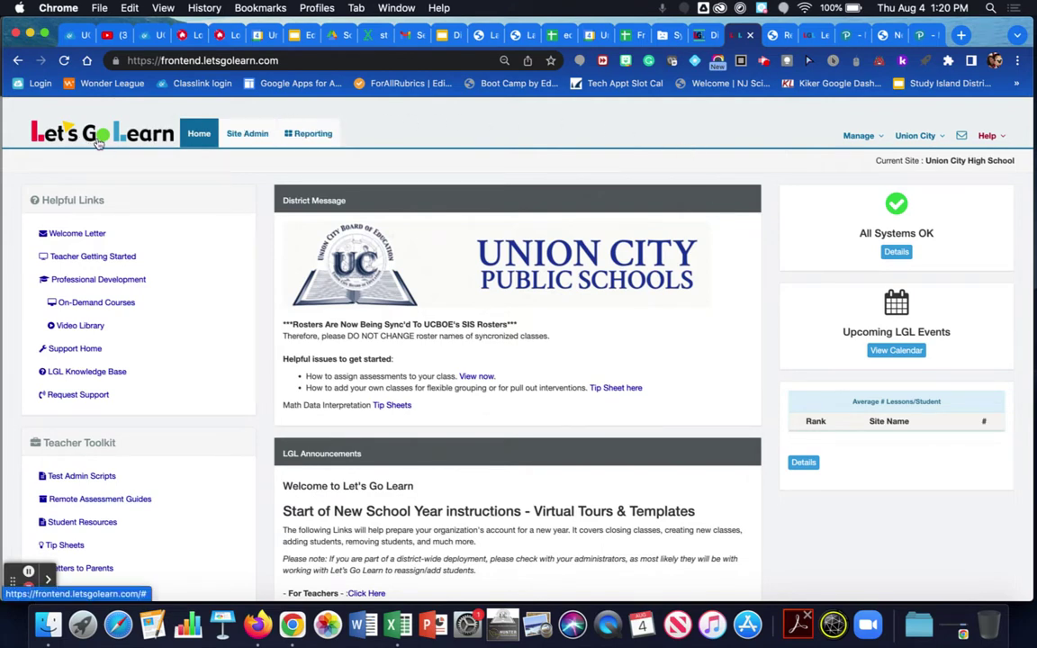
Open the Reporting options from the Union City High School home page
left_click(330, 134)
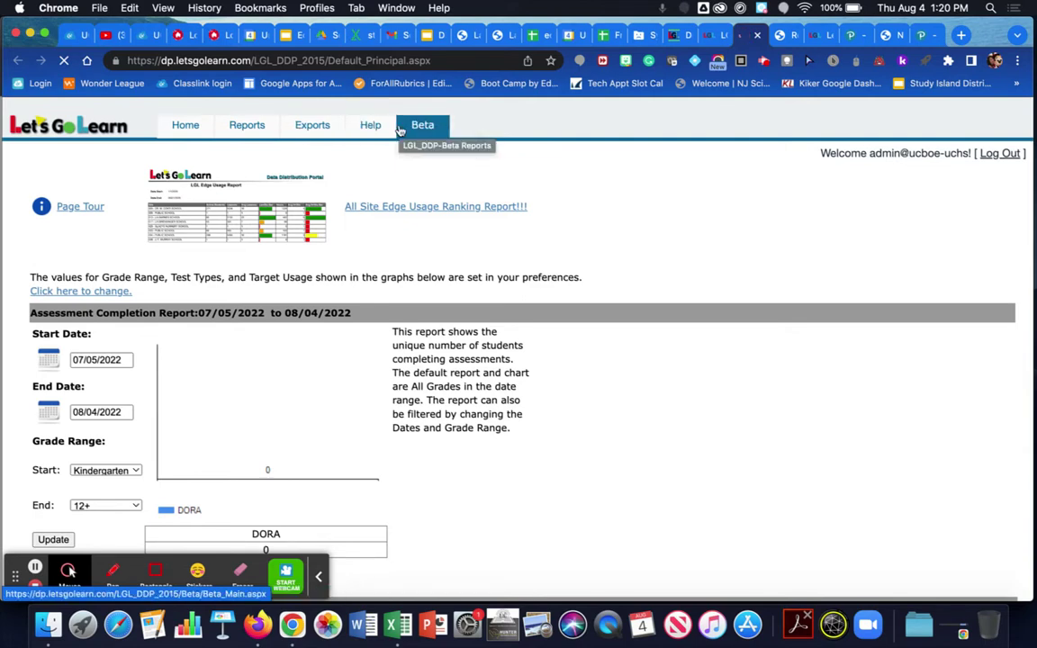
Go to the DataPortal Reports page to pick a report
left_click(244, 128)
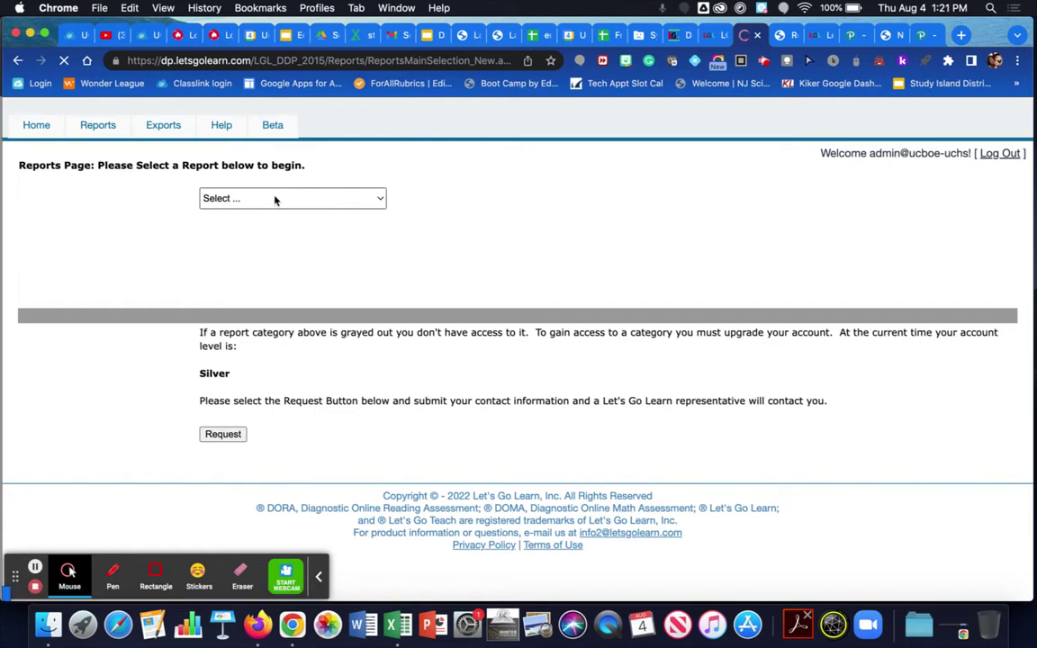
Select Average Scores from the report list and tick its Average Scores option
left_click(276, 200)
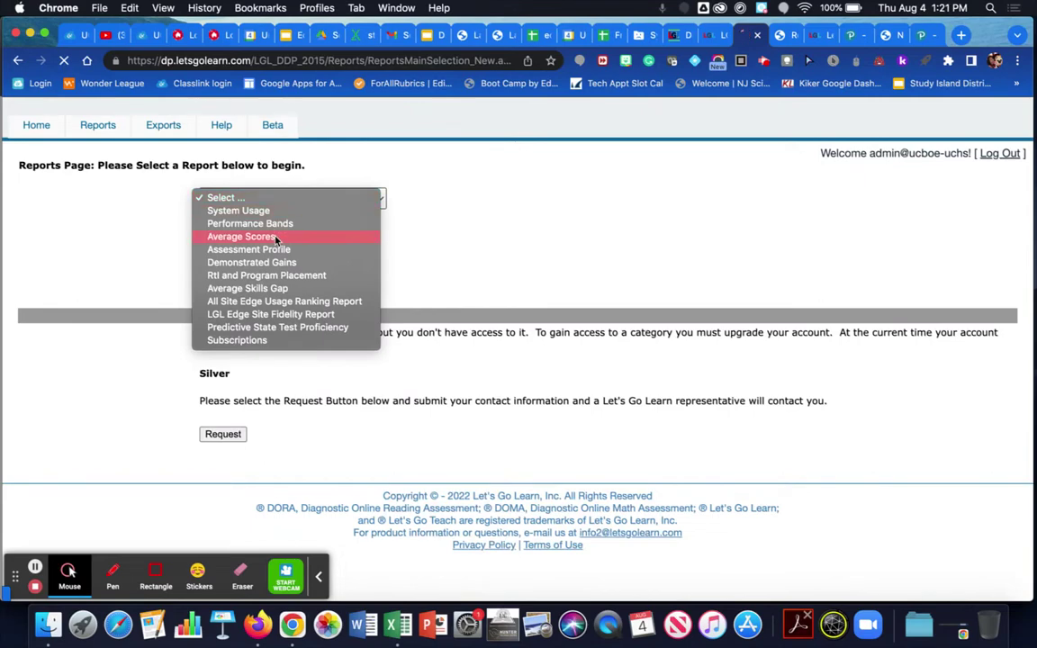
left_click(277, 237)
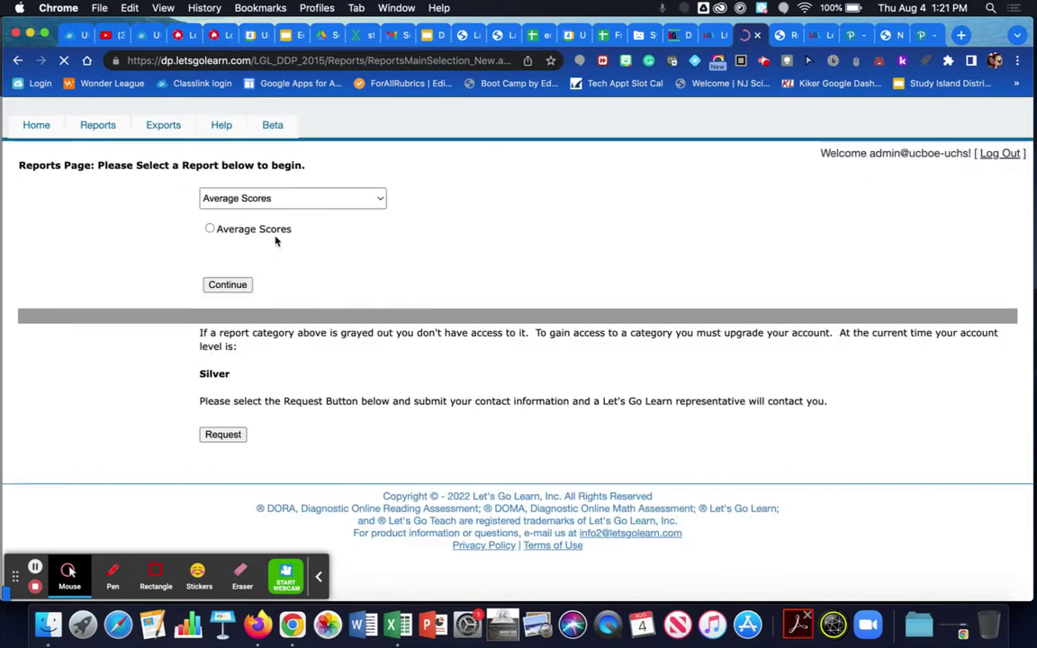
left_click(210, 229)
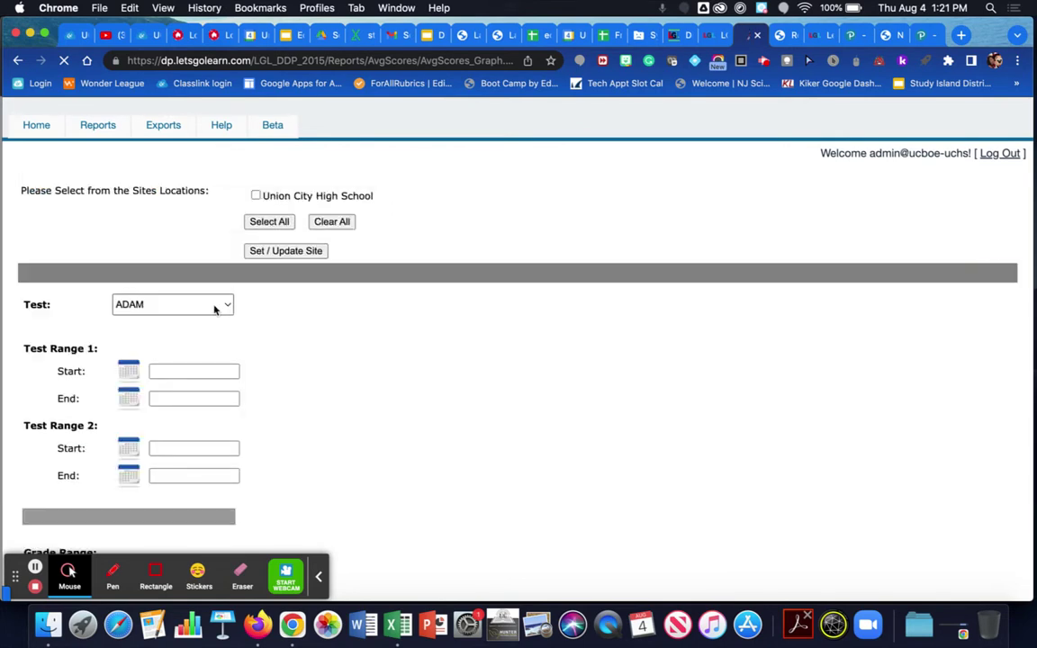
Set Union City High School as the report site and DORA as the test
left_click(256, 195)
left_click(284, 258)
left_click(163, 309)
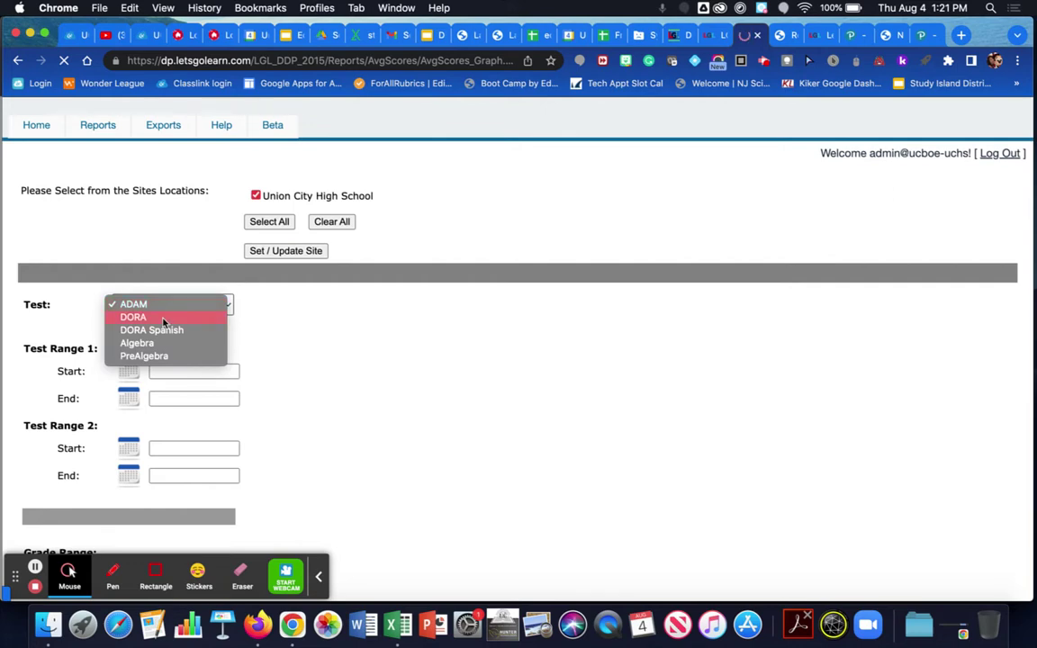
left_click(163, 319)
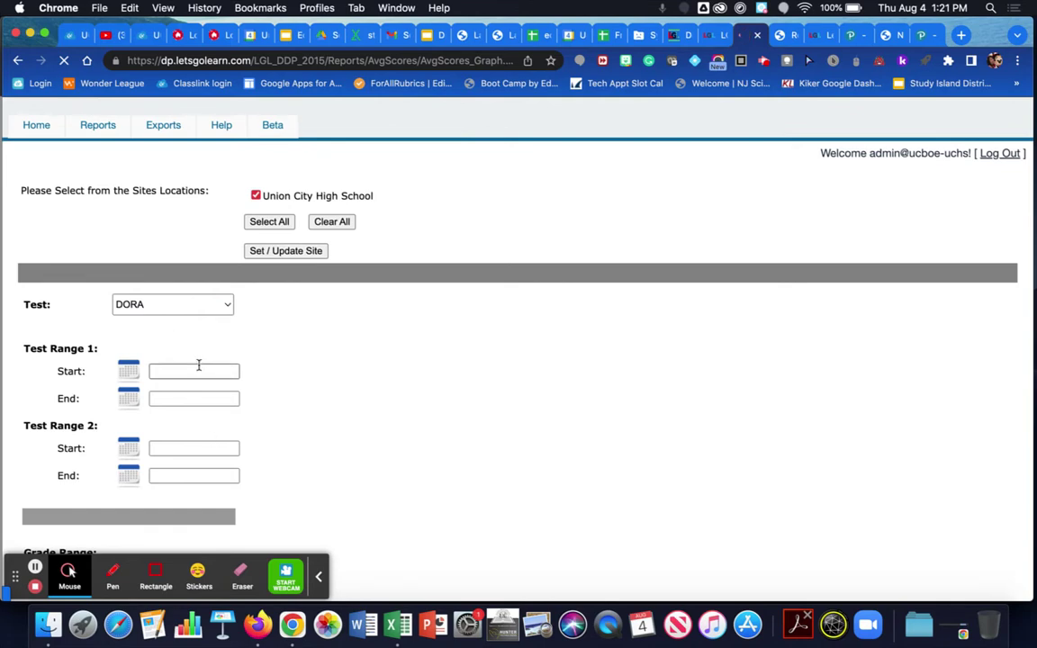
Set the first test date range to April 1 – June 30, 2022
scroll(195, 375, "down", 2)
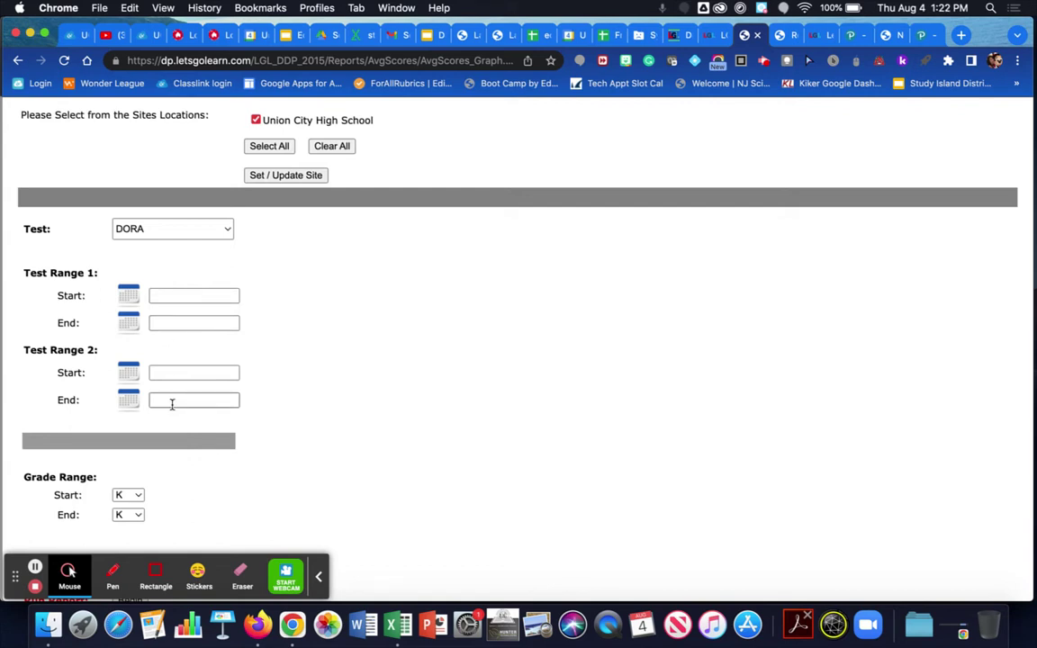
left_click(129, 296)
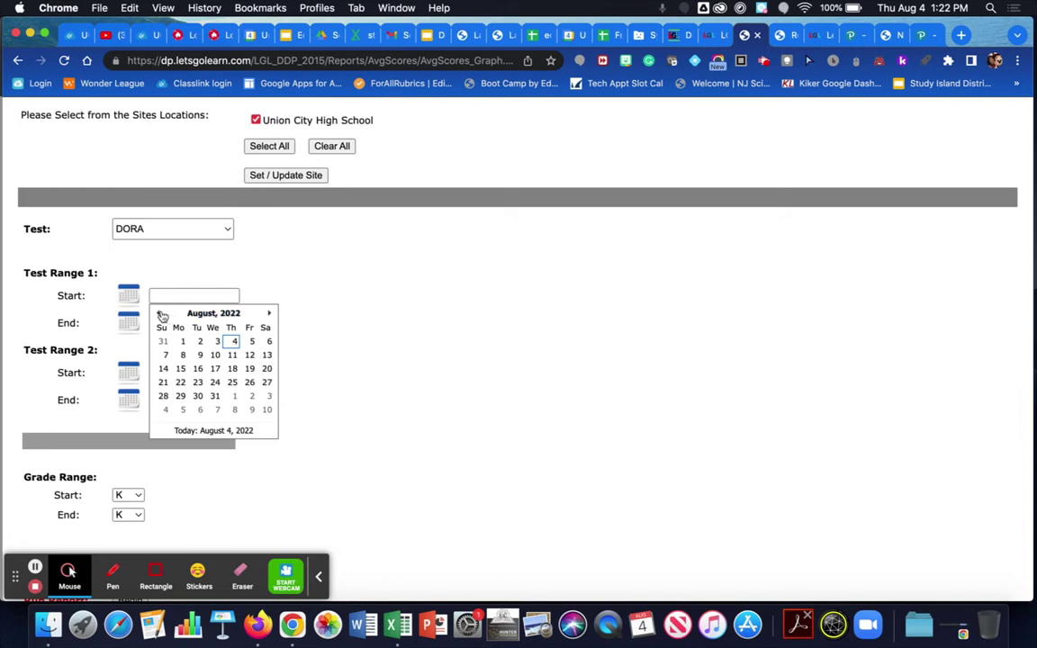
left_click(159, 313)
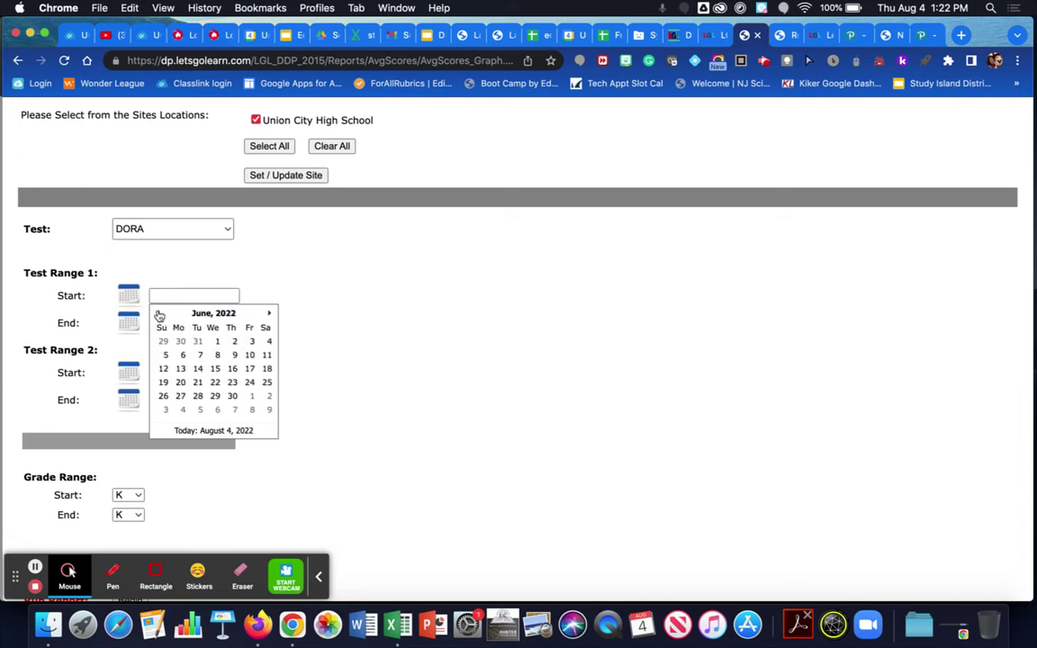
left_click(159, 314)
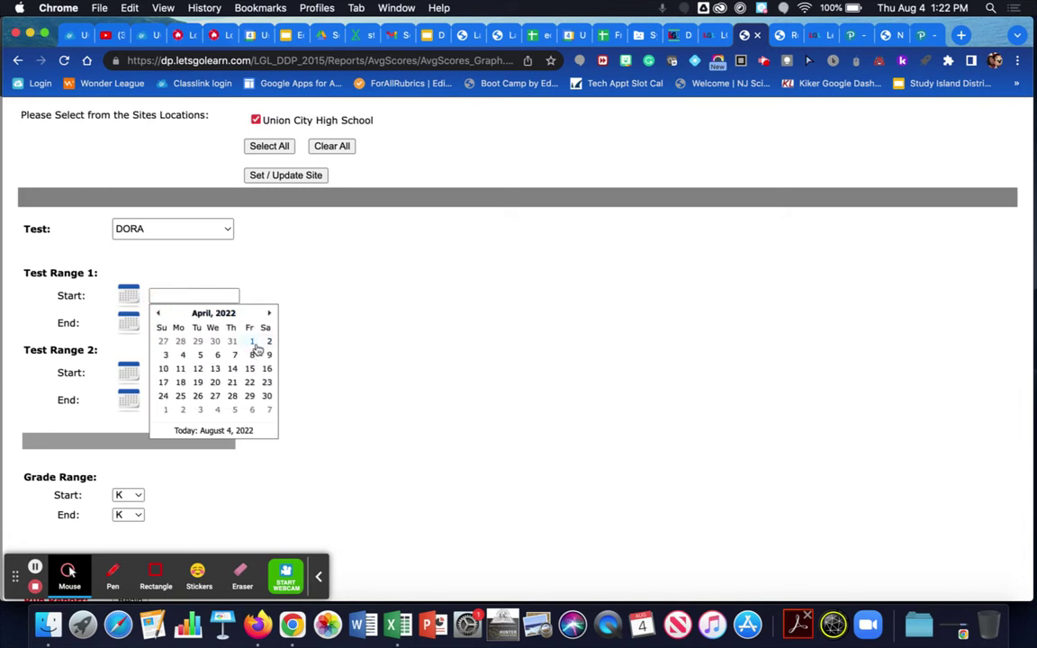
left_click(255, 342)
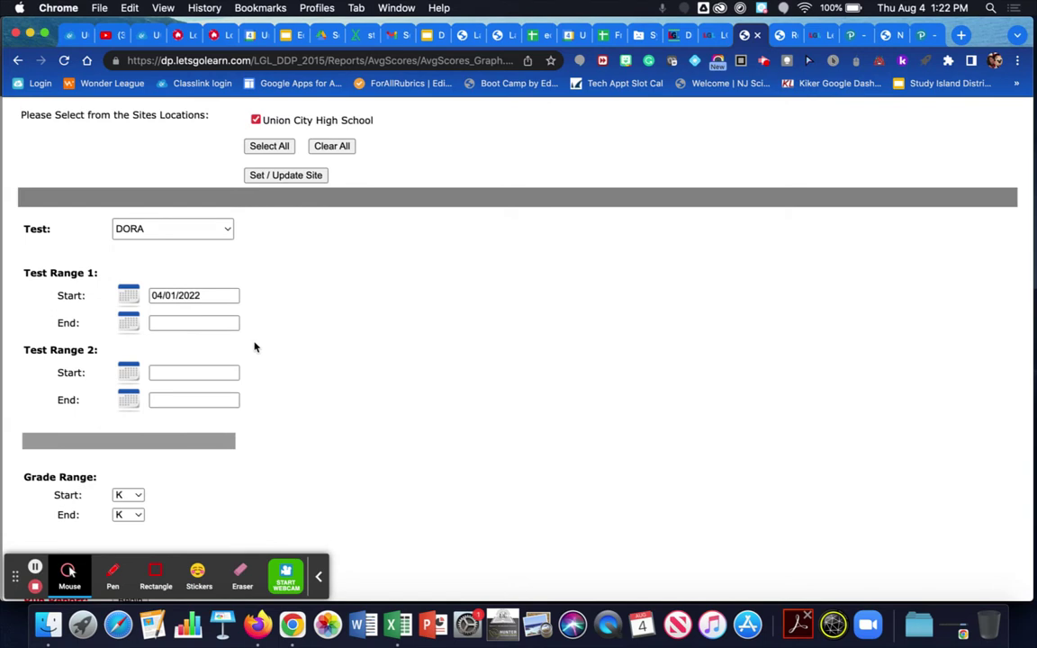
left_click(130, 325)
left_click(156, 342)
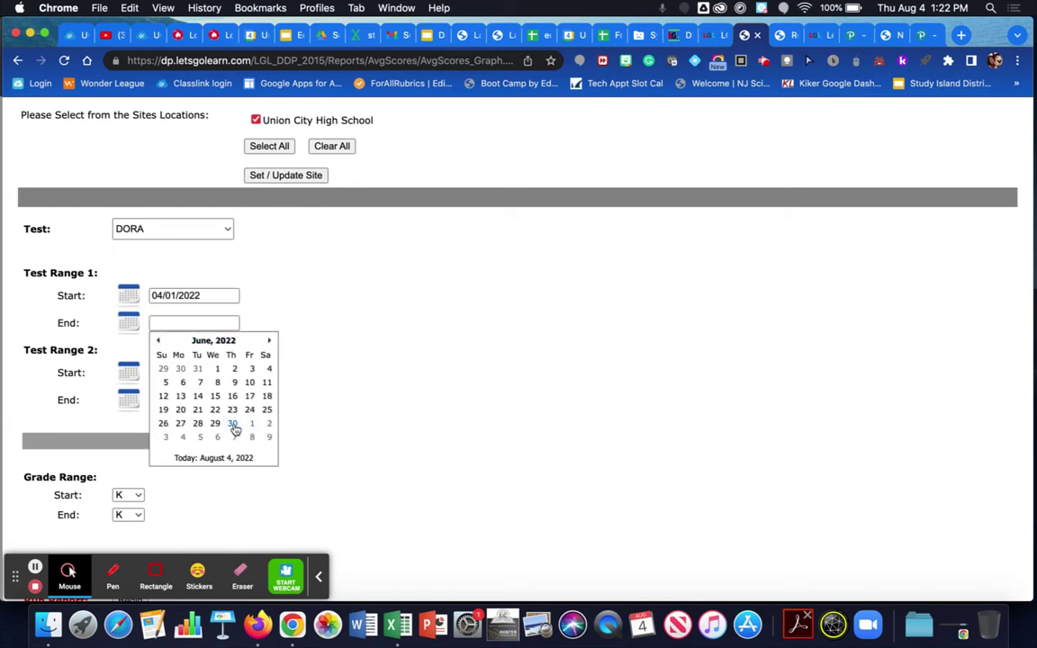
left_click(233, 423)
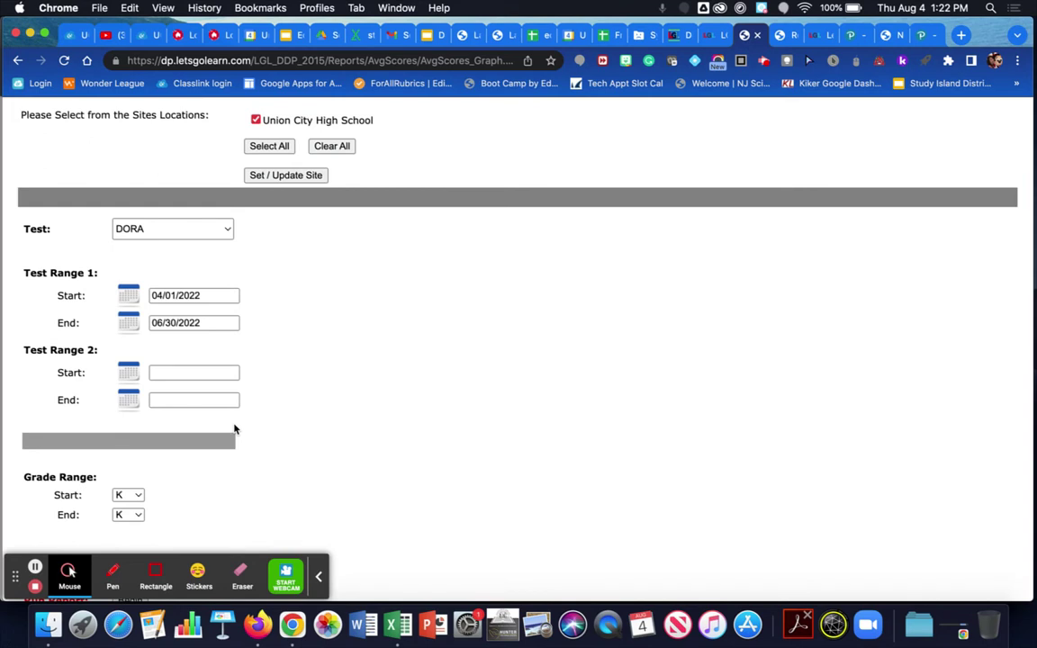
Limit the grade range to grade 9 through 9 and run the report
scroll(315, 380, "down", 3)
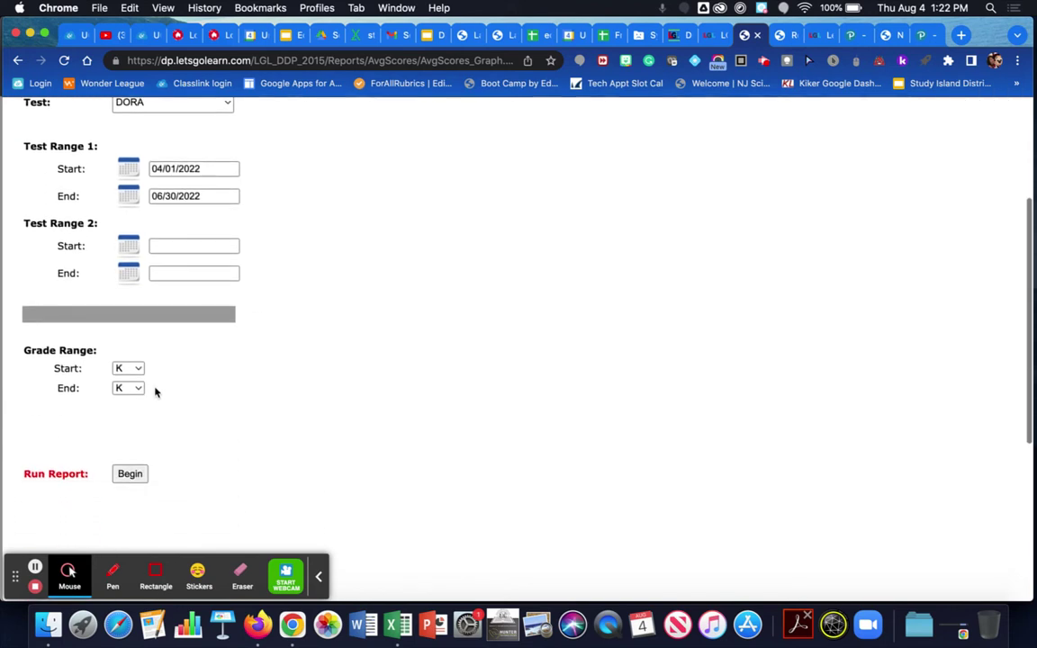
left_click(137, 368)
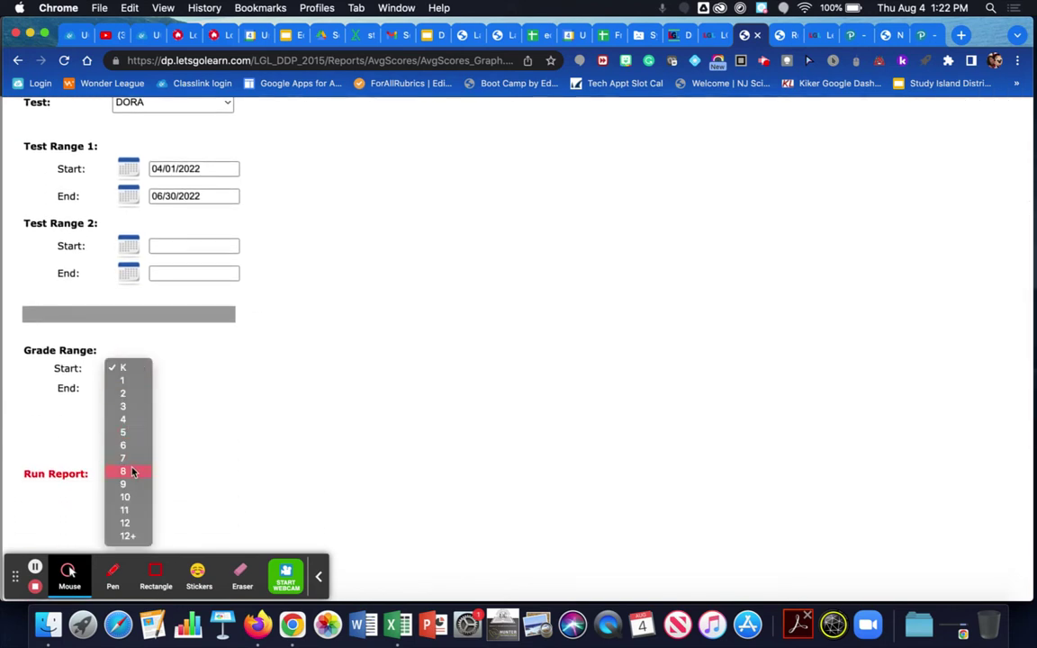
left_click(132, 485)
left_click(132, 388)
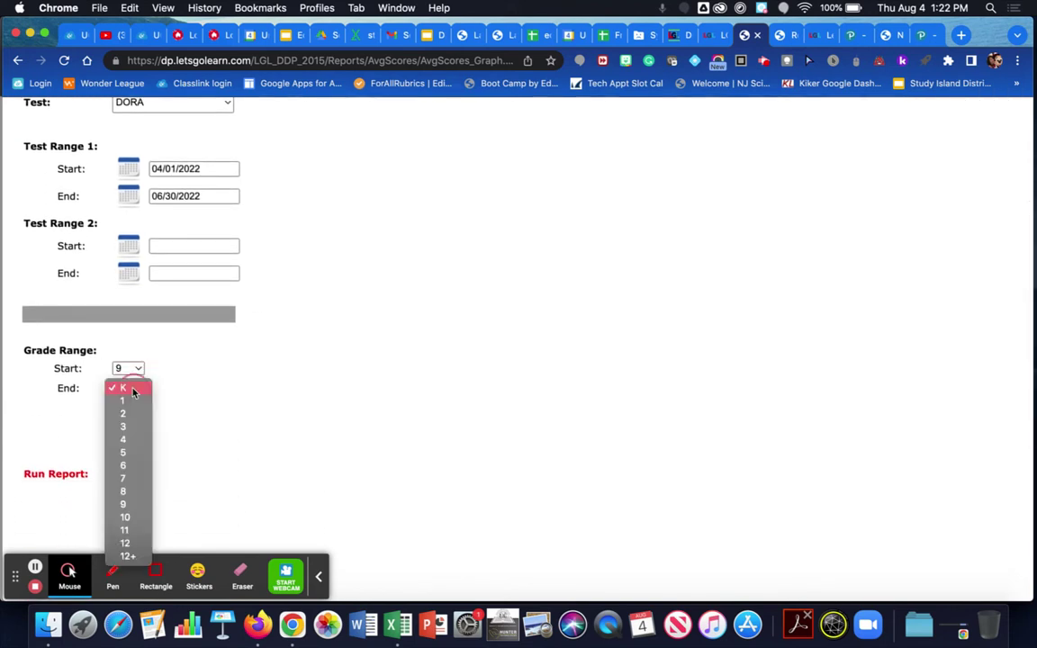
left_click(134, 503)
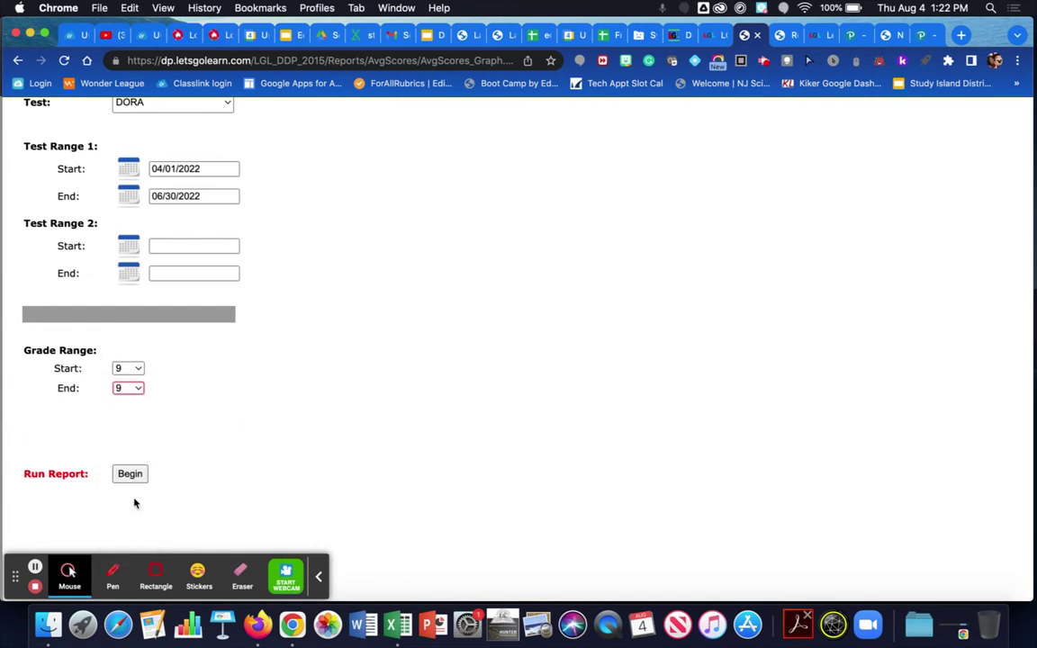
left_click(133, 475)
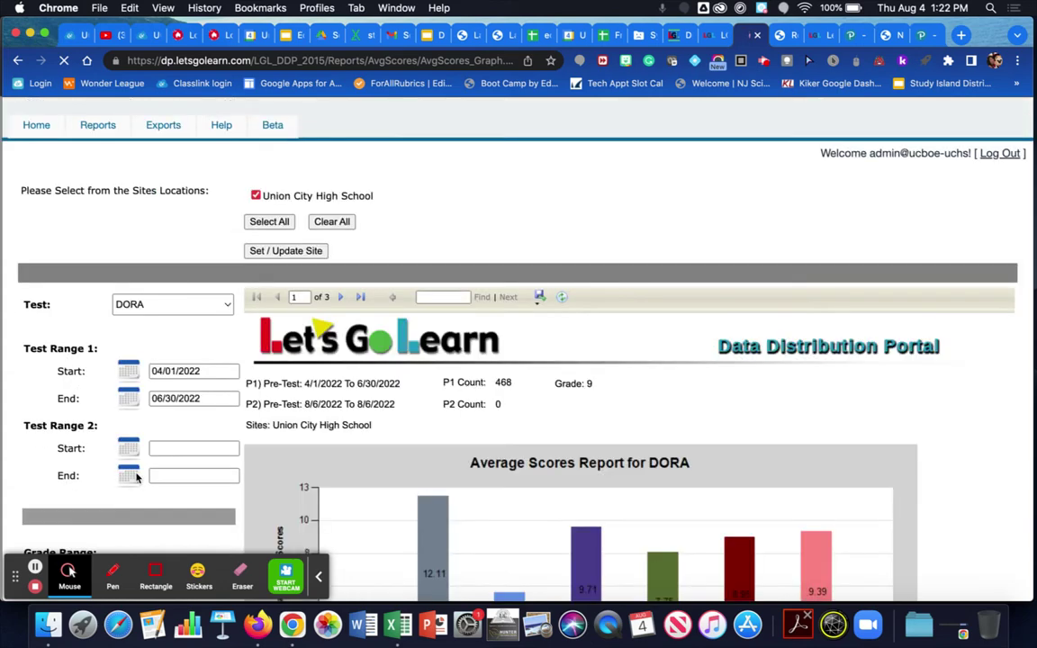
Scroll through the grade 9 DORA average scores chart and table
scroll(699, 399, "down", 3)
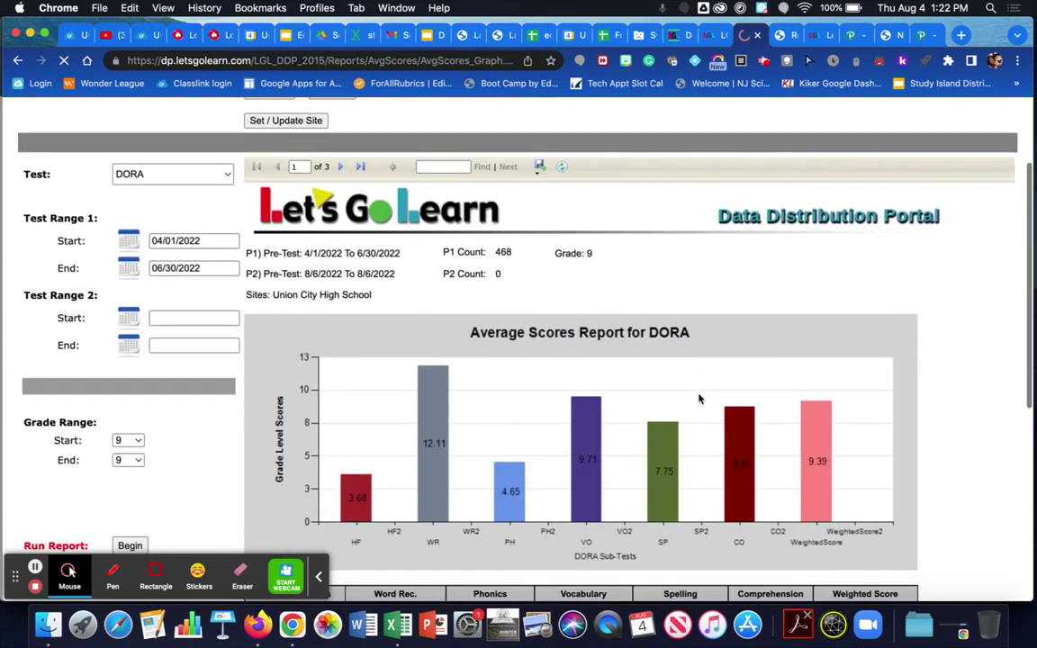
scroll(699, 399, "down", 1)
scroll(699, 399, "down", 2)
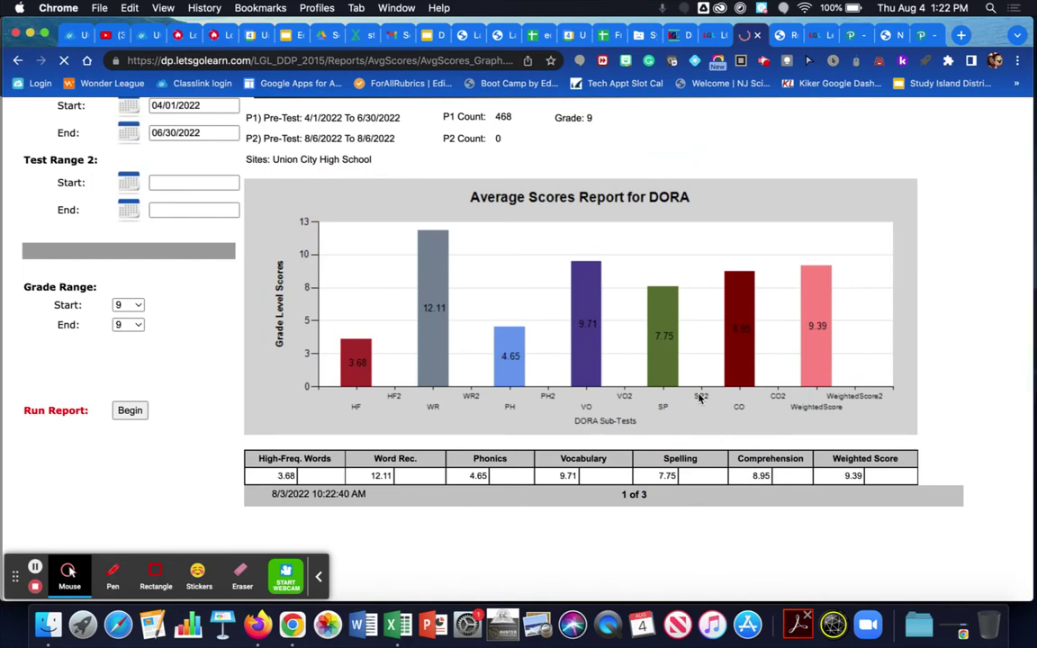
scroll(699, 399, "up", 2)
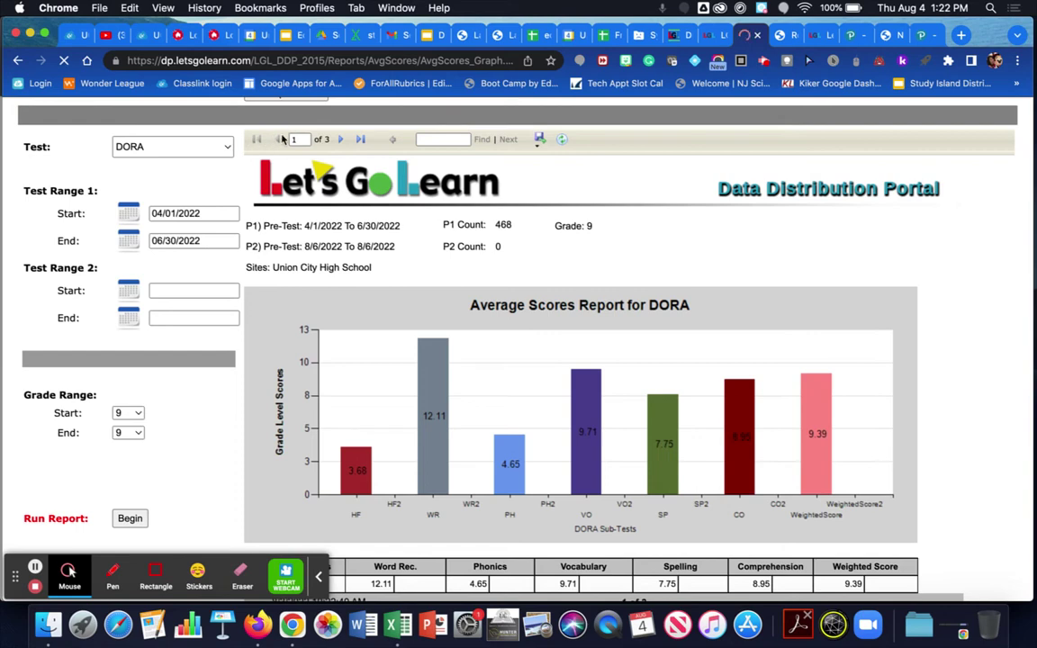
Page through report pages 2 and 3, then return to page 1's chart
left_click(341, 140)
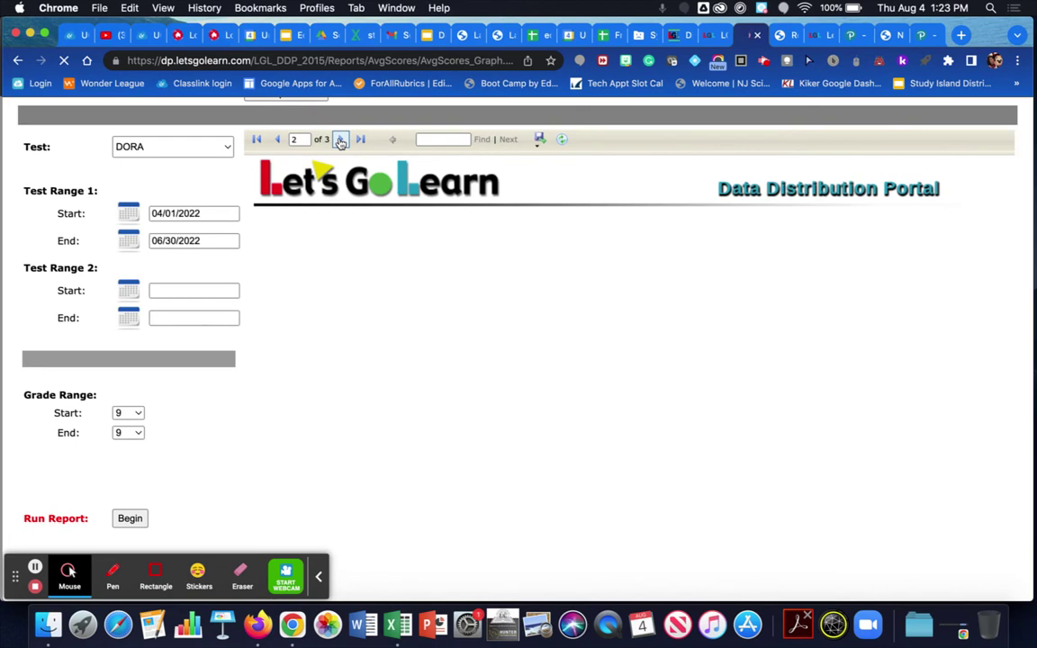
left_click(341, 140)
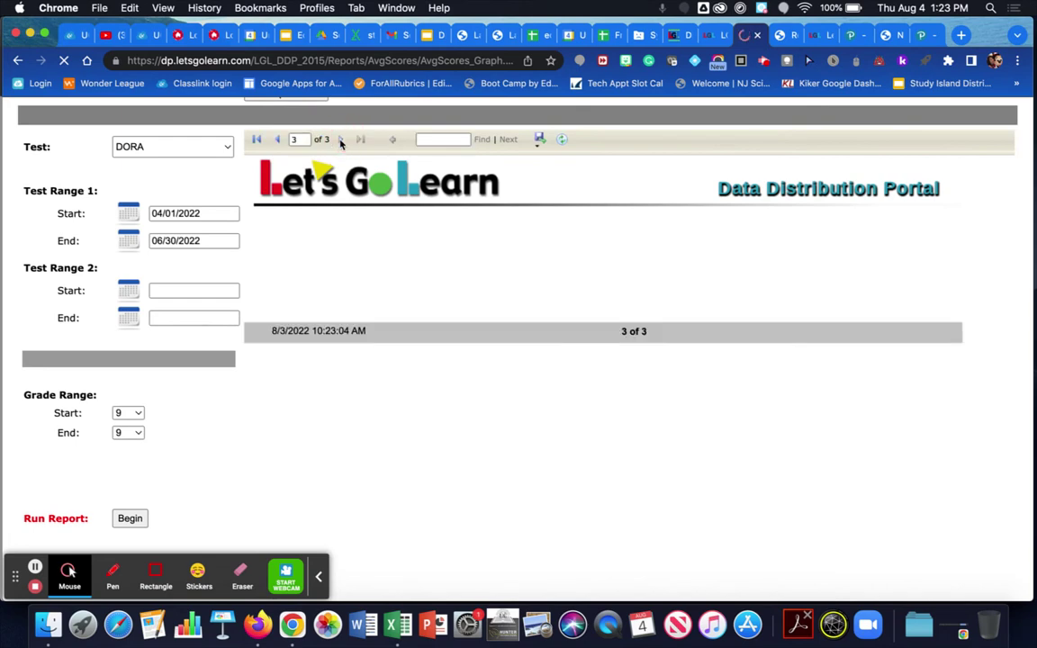
left_click(278, 141)
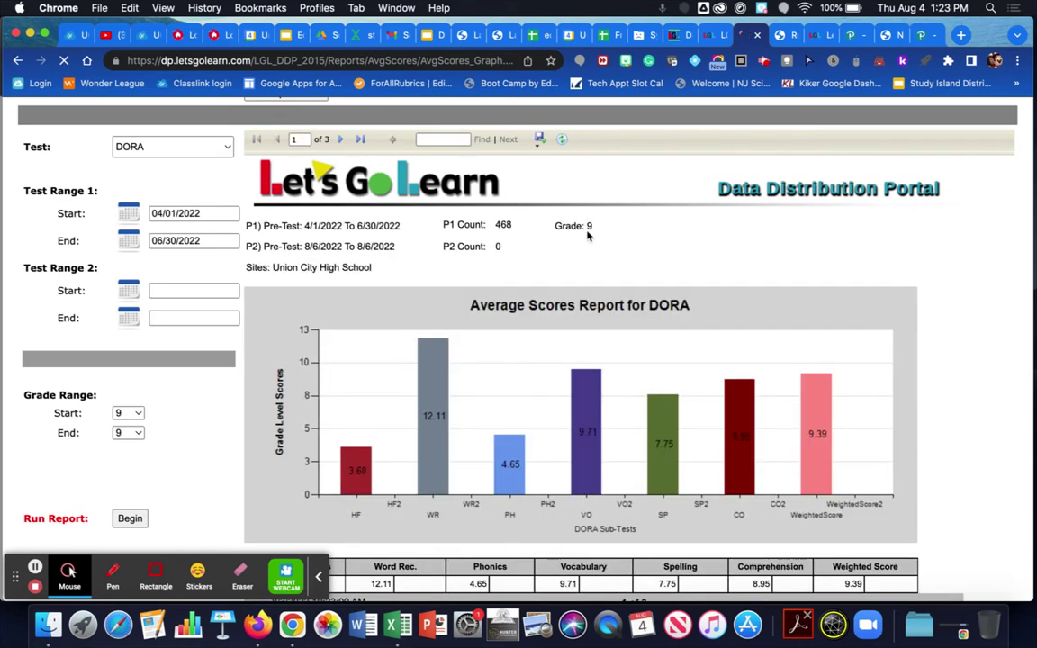
scroll(587, 235, "down", 3)
scroll(587, 236, "up", 1)
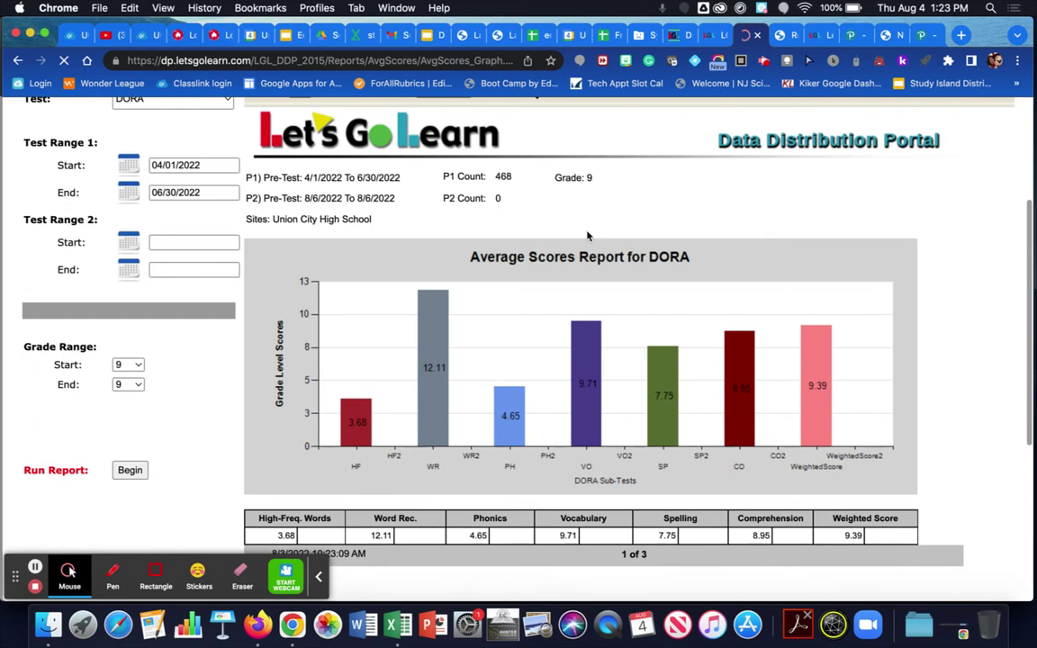
scroll(587, 236, "up", 1)
scroll(587, 236, "up", 1)
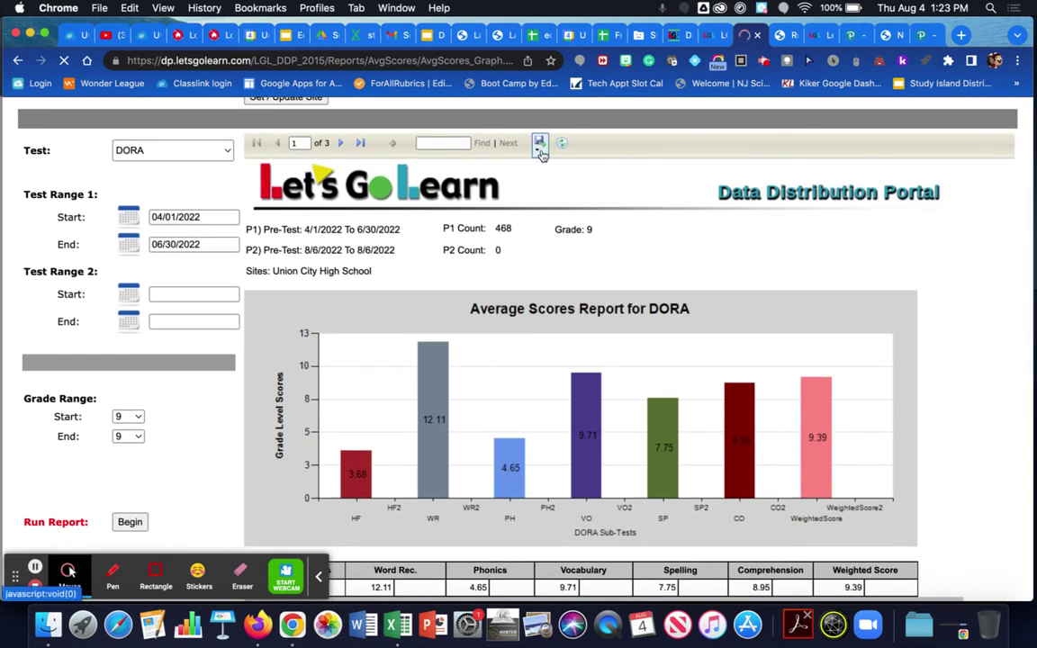
left_click(540, 148)
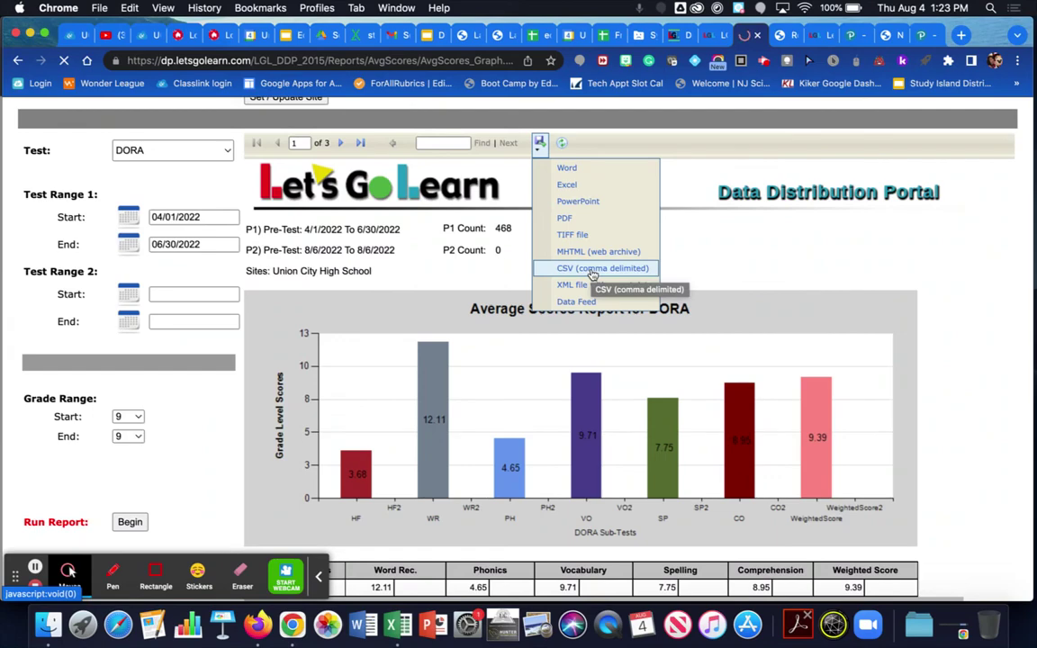
scroll(594, 274, "down", 3)
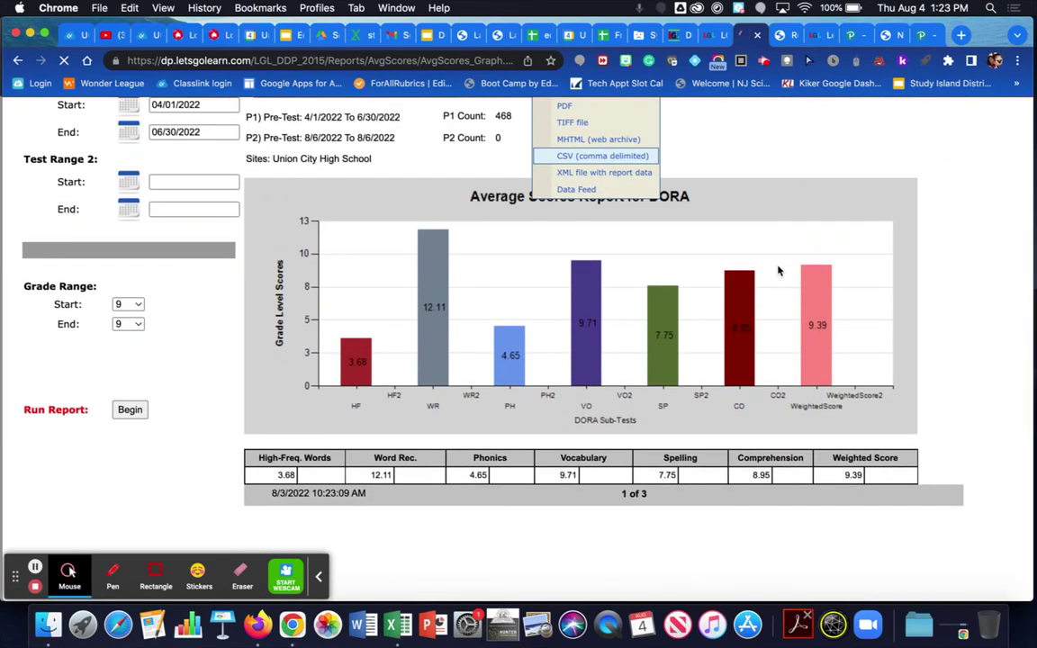
scroll(779, 270, "up", 5)
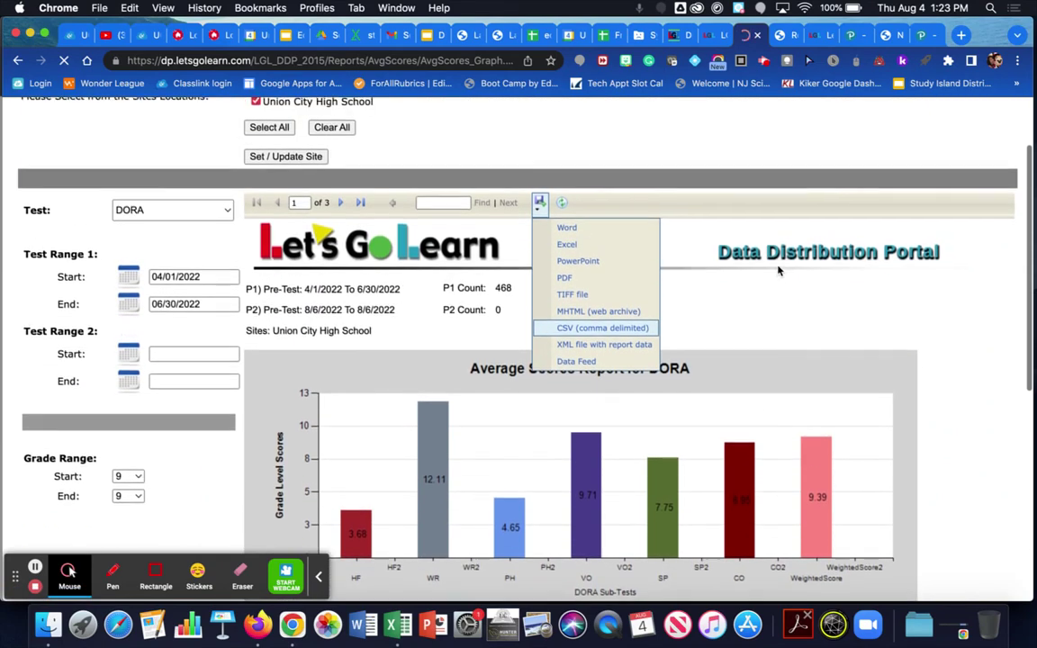
scroll(779, 270, "up", 3)
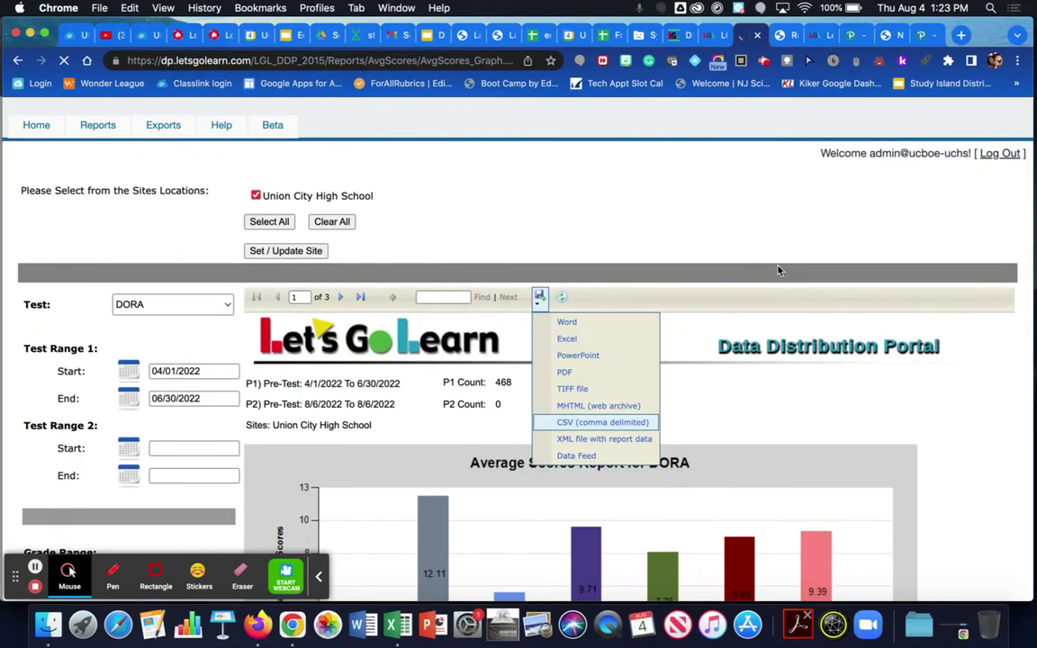
left_click(764, 405)
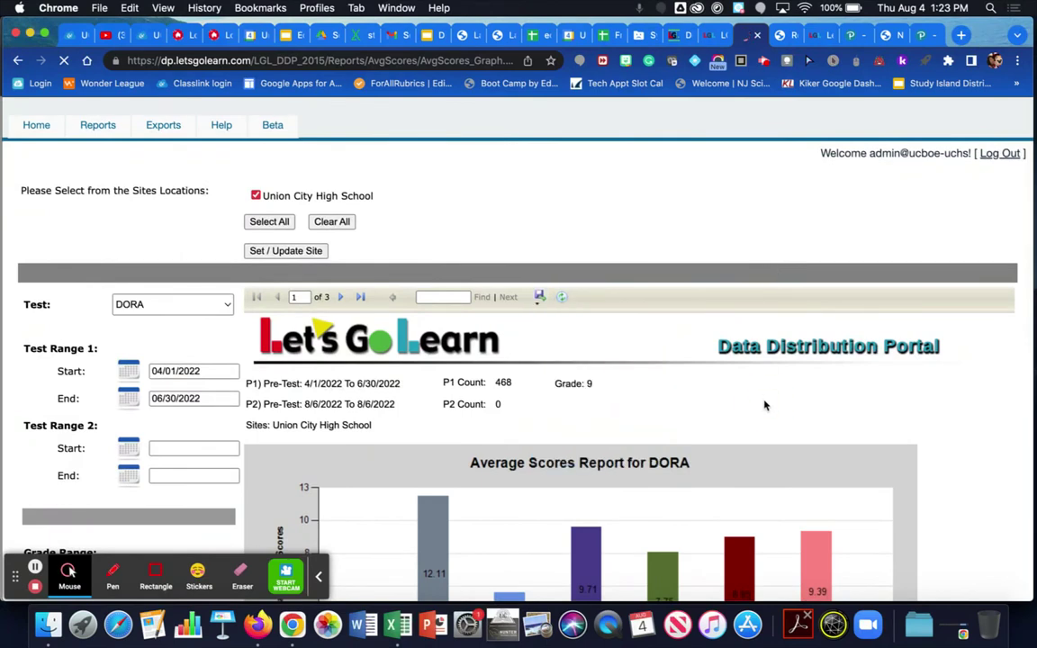